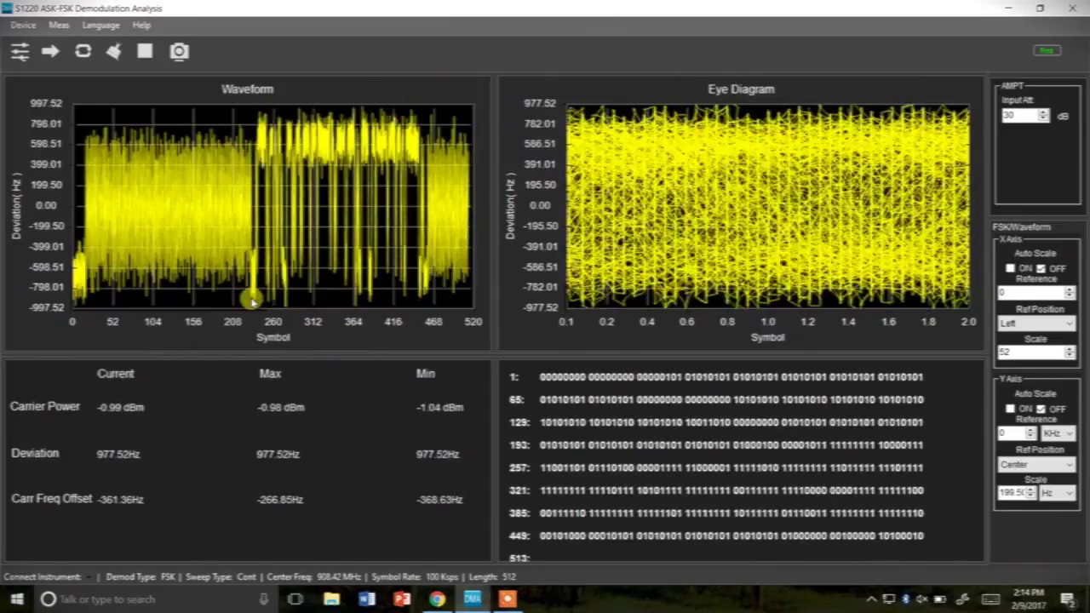
{"action": "double_click", "coordinate": [240, 330]}
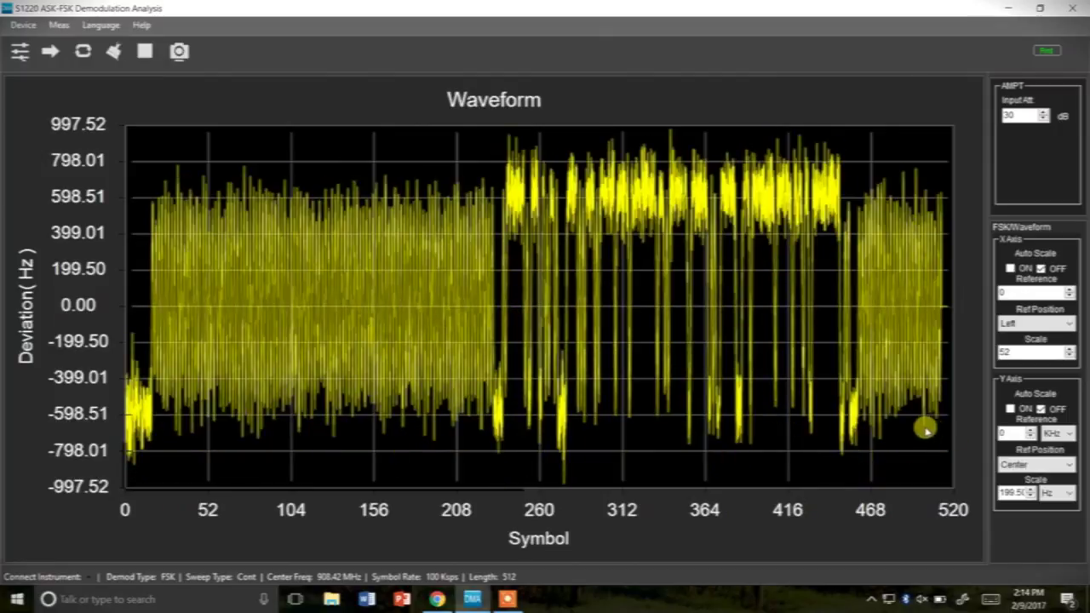
{"action": "double_click", "coordinate": [893, 520]}
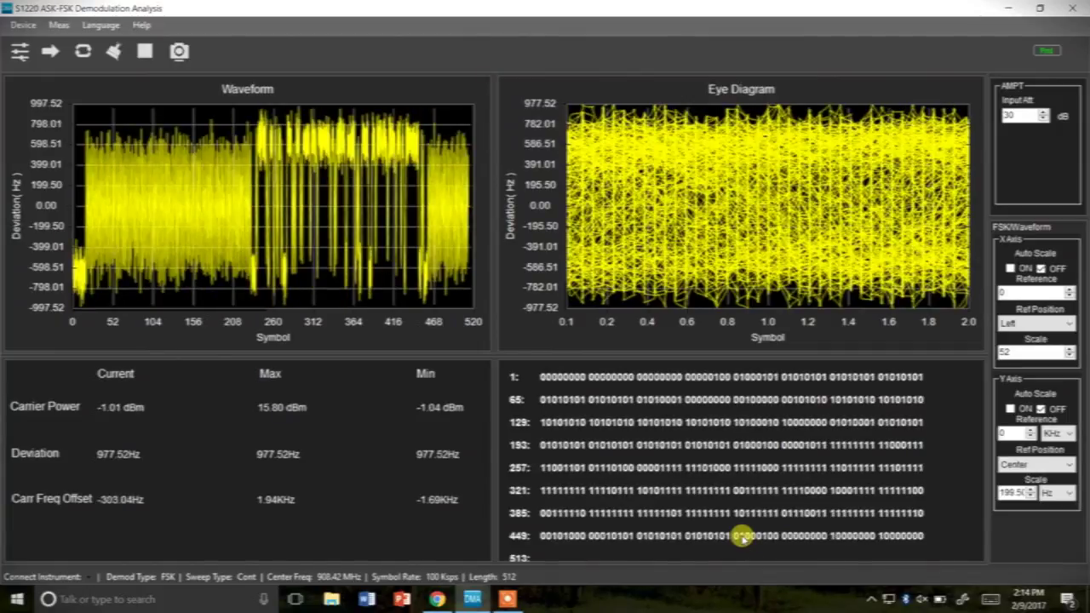
Switch on Trig Delay in Demodulation Configuration and raise it to 2.00 ms.
{"action": "left_click", "coordinate": [17, 52]}
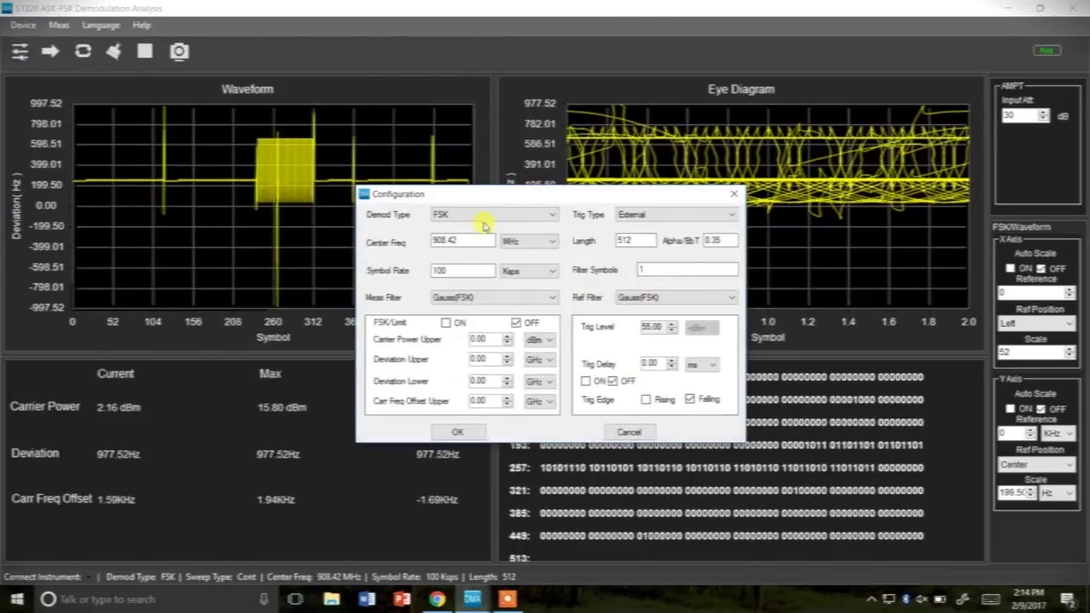
{"action": "left_click", "coordinate": [586, 381]}
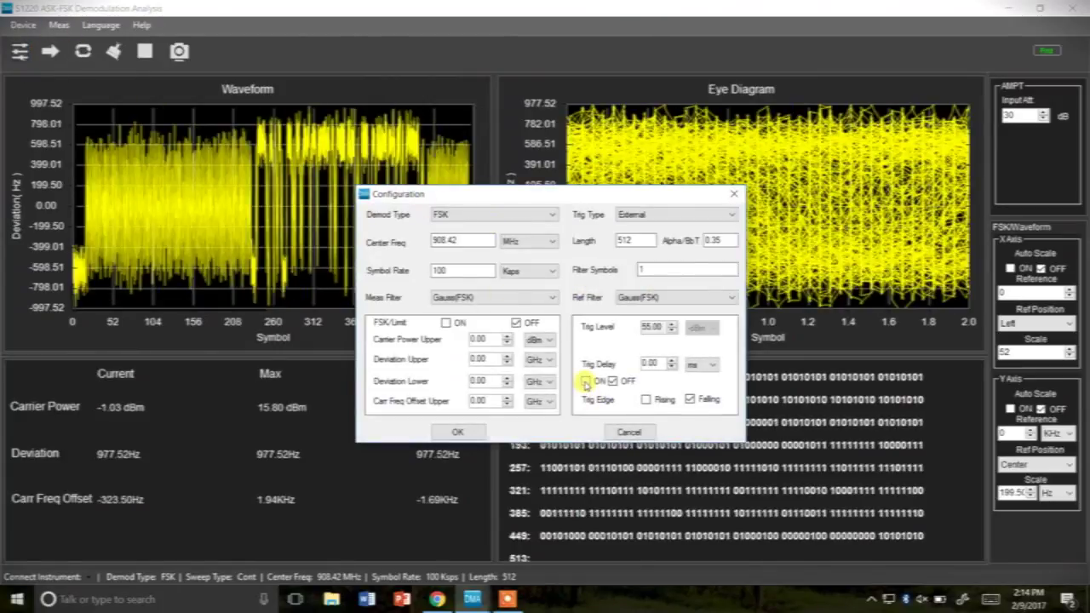
{"action": "left_click", "coordinate": [670, 359]}
{"action": "left_click", "coordinate": [670, 359]}
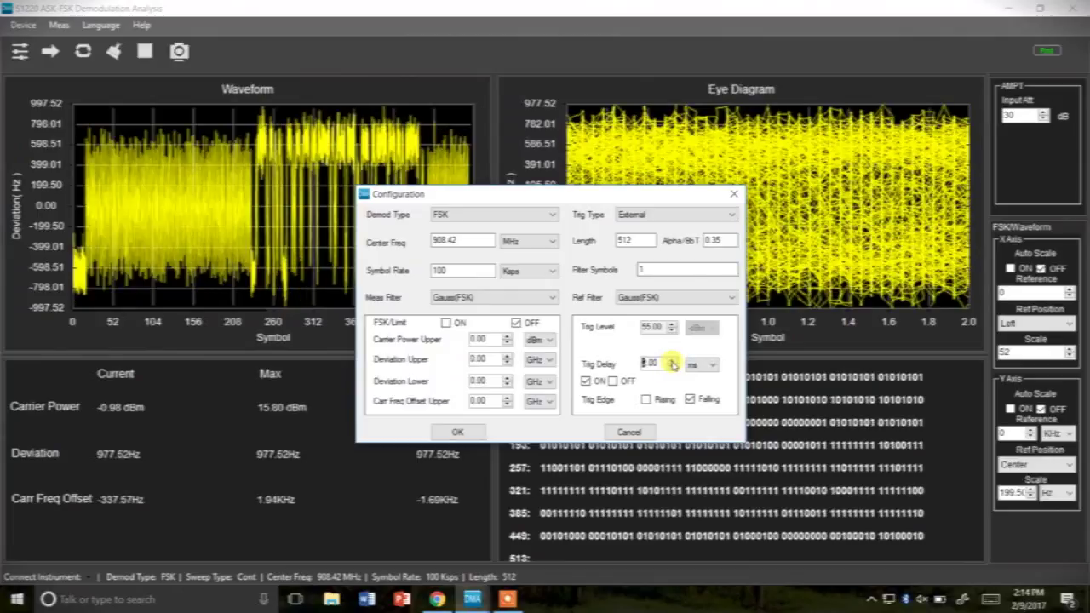
{"action": "left_click", "coordinate": [454, 432]}
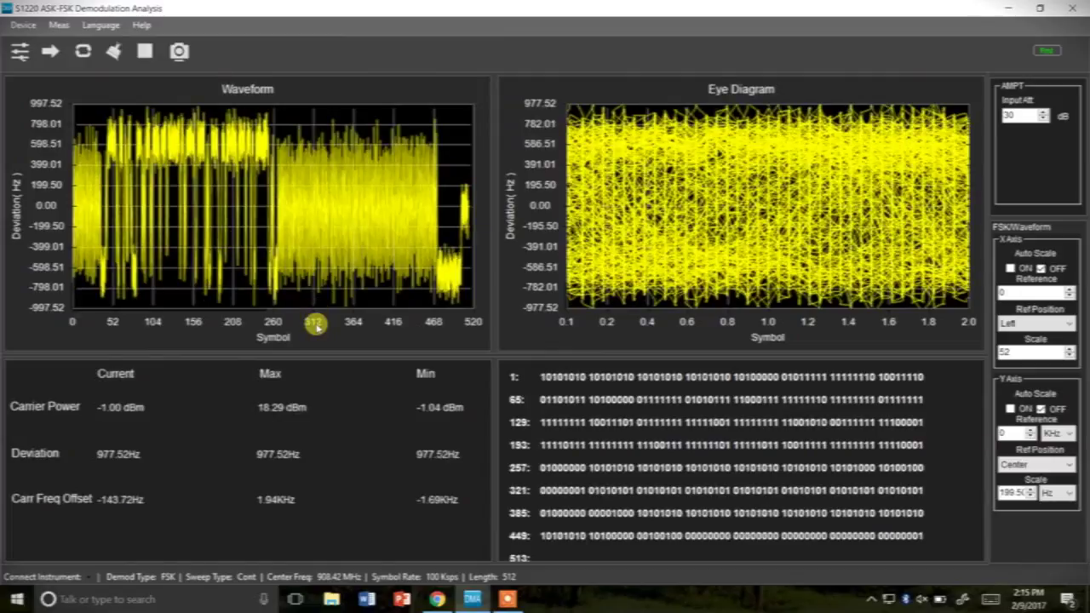
Change the waveform's X Axis Scale from 52 to 28, then restore the four-panel layout.
{"action": "double_click", "coordinate": [316, 324]}
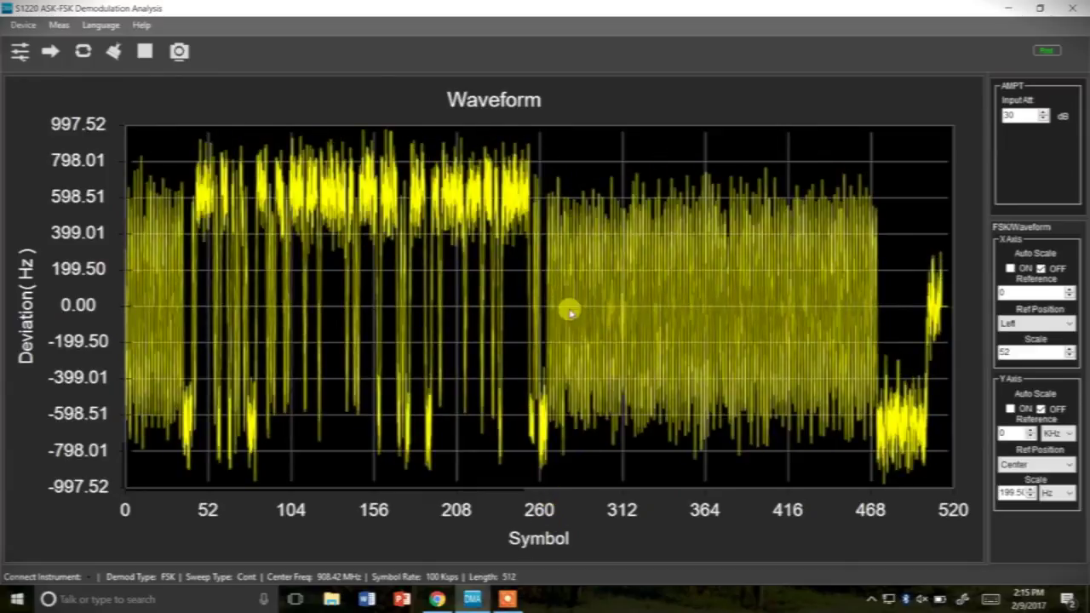
{"action": "left_click", "coordinate": [1039, 352]}
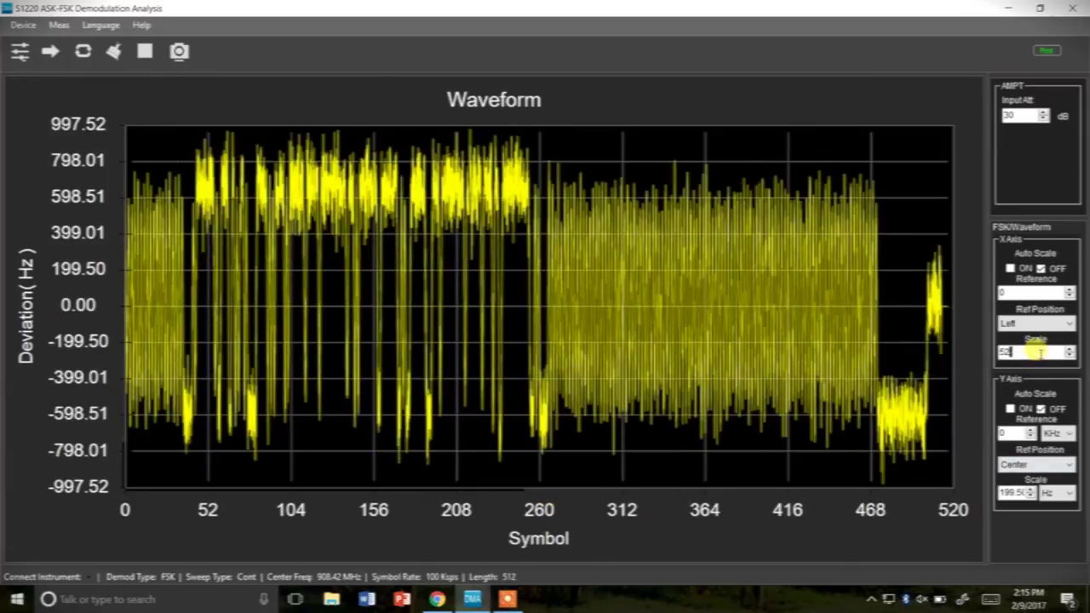
{"action": "key", "text": "BackSpace"}
{"action": "key", "text": "BackSpace"}
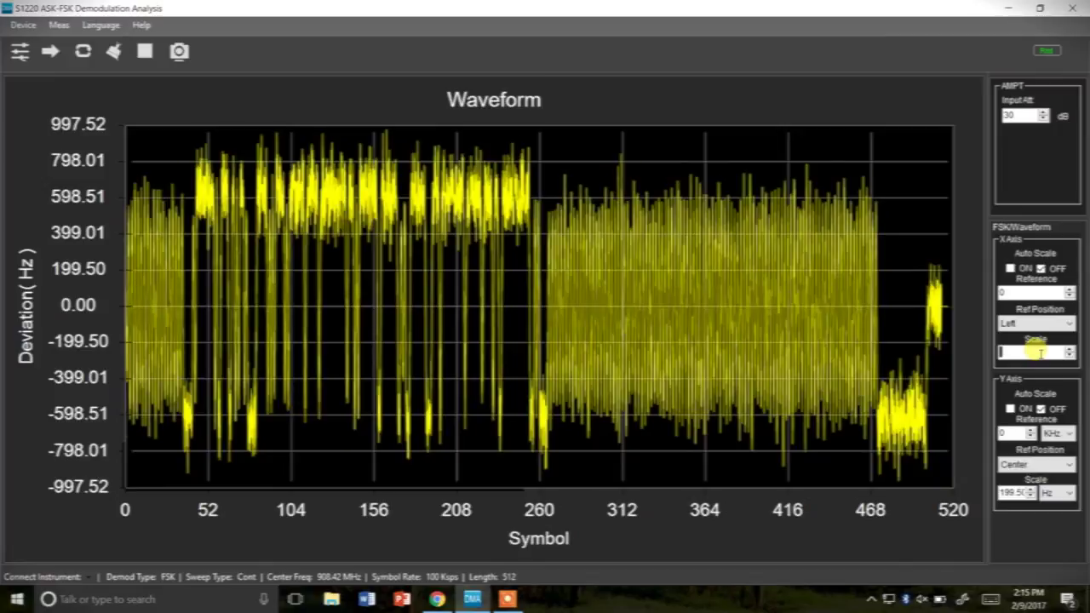
{"action": "type", "text": "28"}
{"action": "key", "text": "Return"}
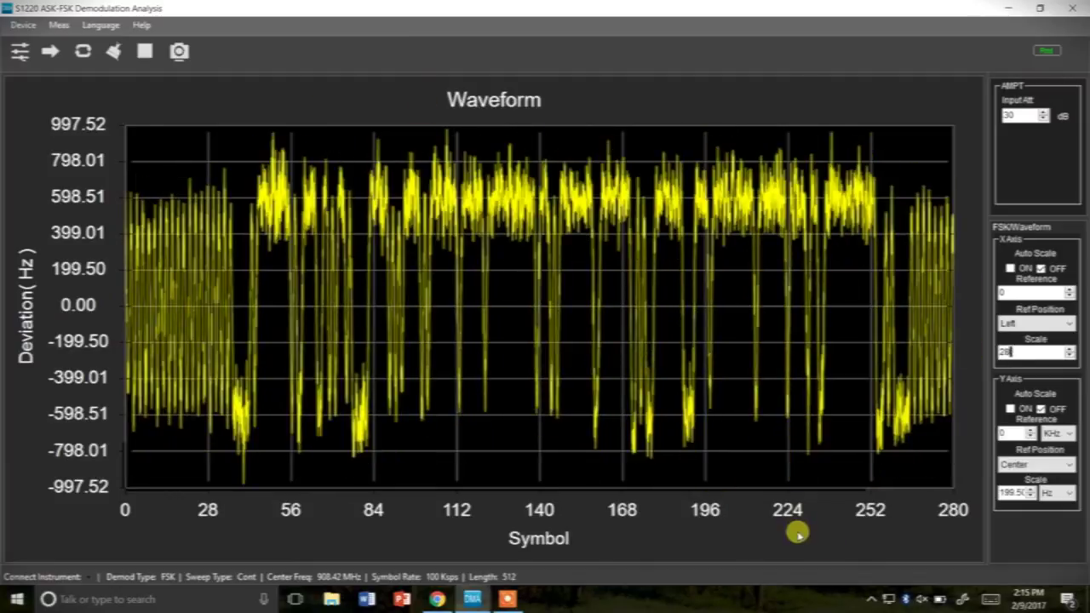
{"action": "key", "text": "Return"}
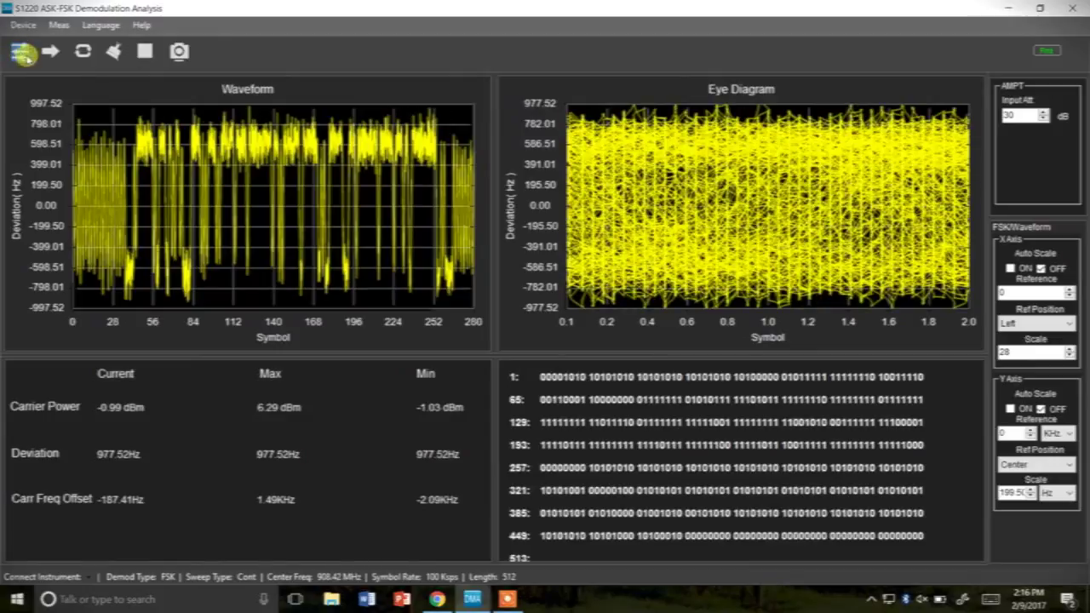
Change the Demodulation Configuration Length from 512 to 280 and apply it.
{"action": "left_click", "coordinate": [20, 51]}
{"action": "left_click", "coordinate": [635, 240]}
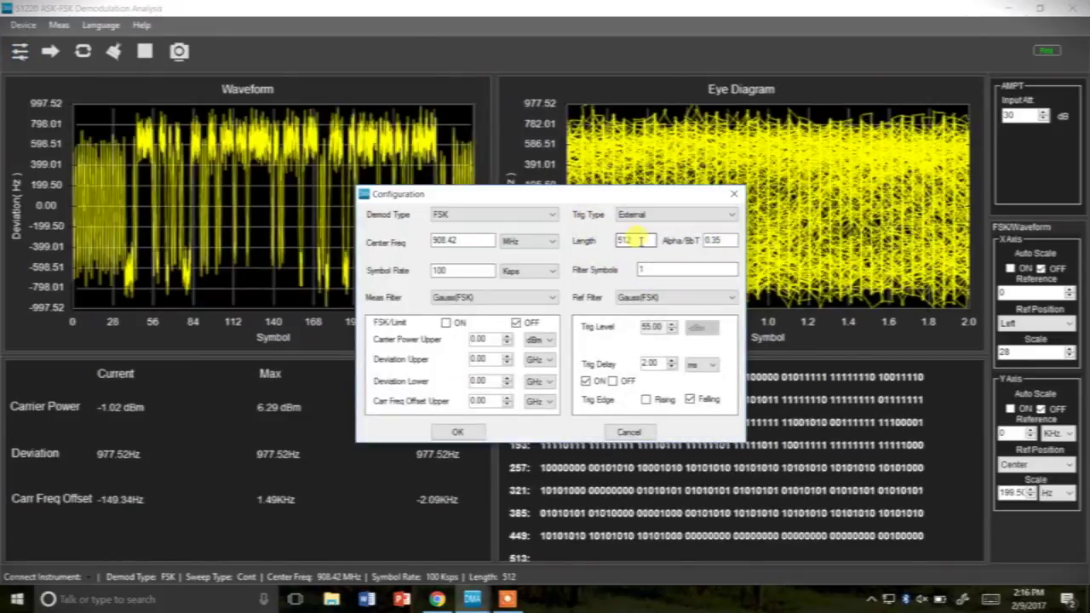
{"action": "double_click", "coordinate": [624, 240]}
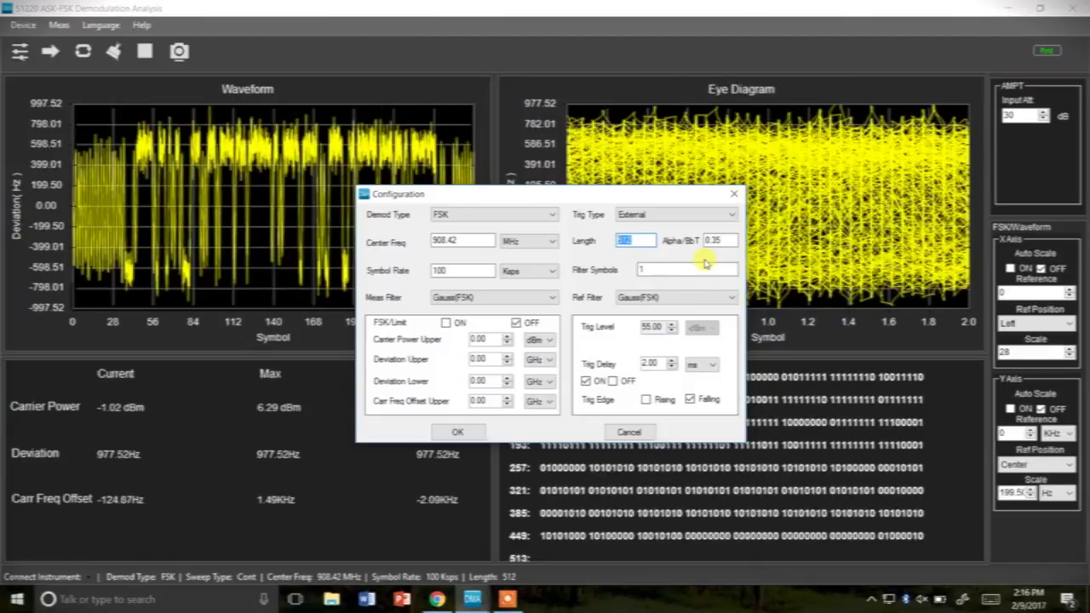
{"action": "type", "text": "280"}
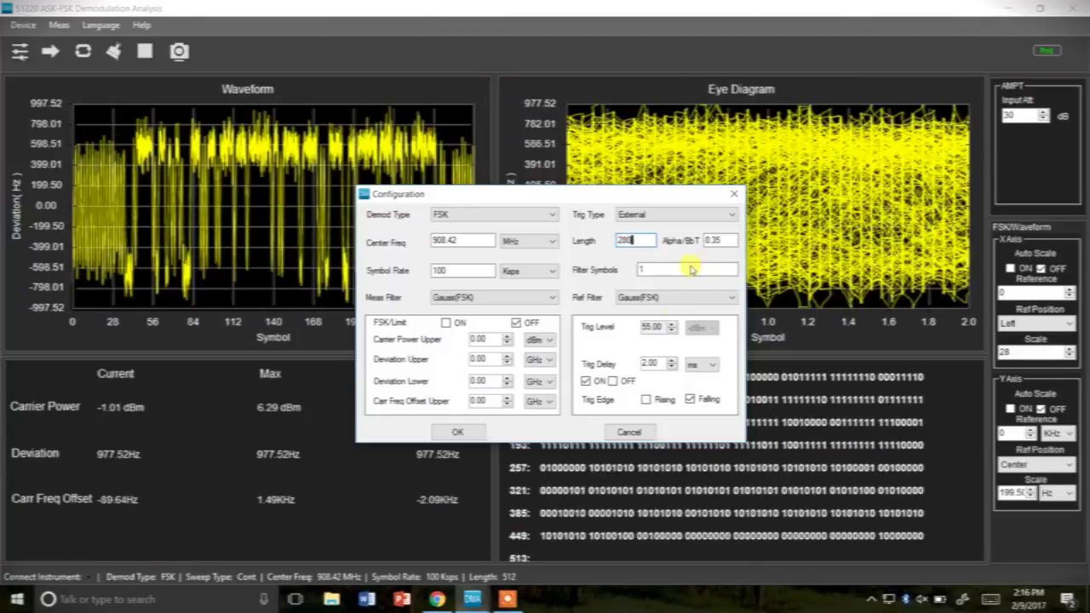
{"action": "left_click", "coordinate": [475, 432]}
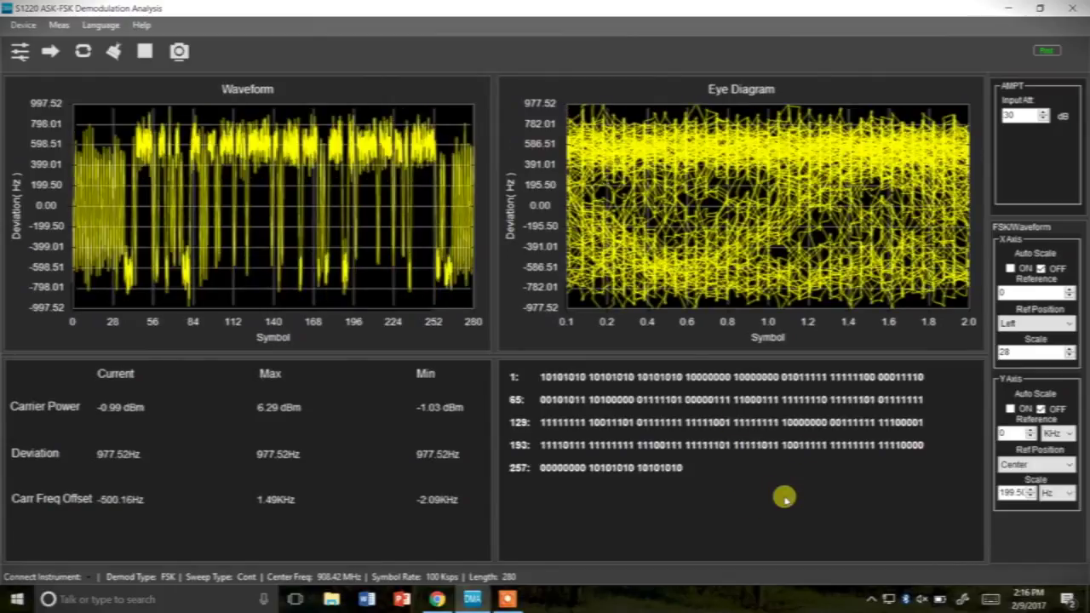
Turn on Manchester decoding in the bit table's FSK/Symbol settings.
{"action": "left_click", "coordinate": [780, 495]}
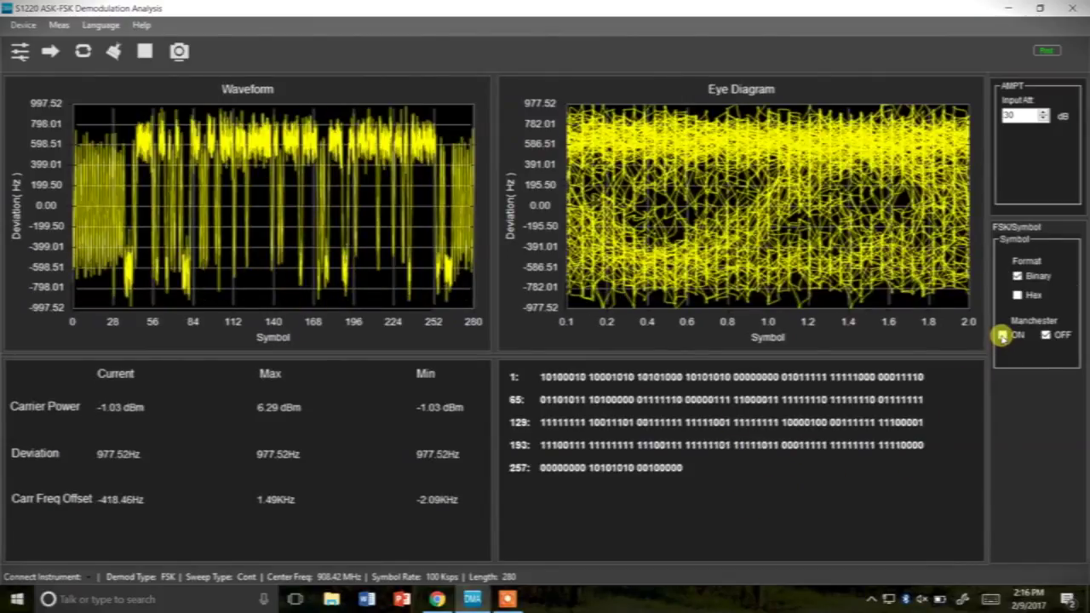
{"action": "left_click", "coordinate": [1001, 335]}
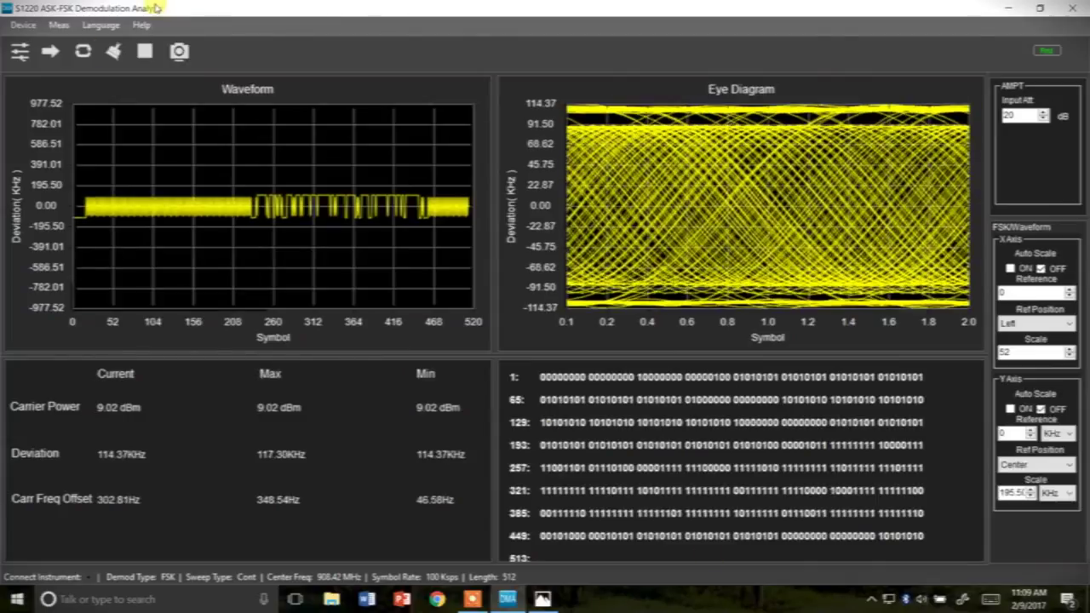
Enter a 2 ms trigger delay in Demodulation Configuration and apply it.
{"action": "left_click", "coordinate": [21, 51]}
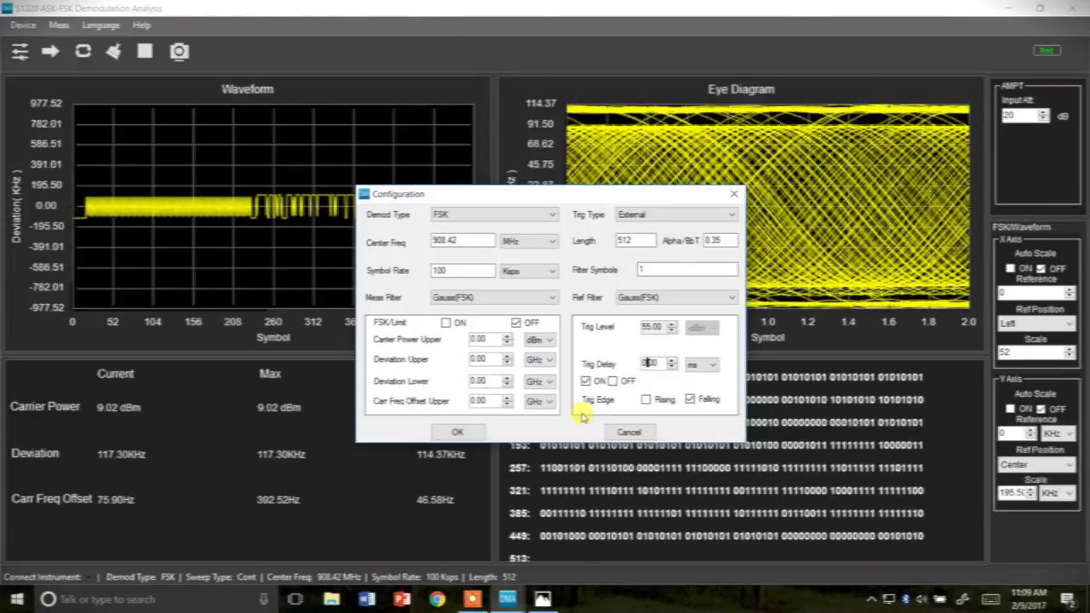
{"action": "type", "text": "2"}
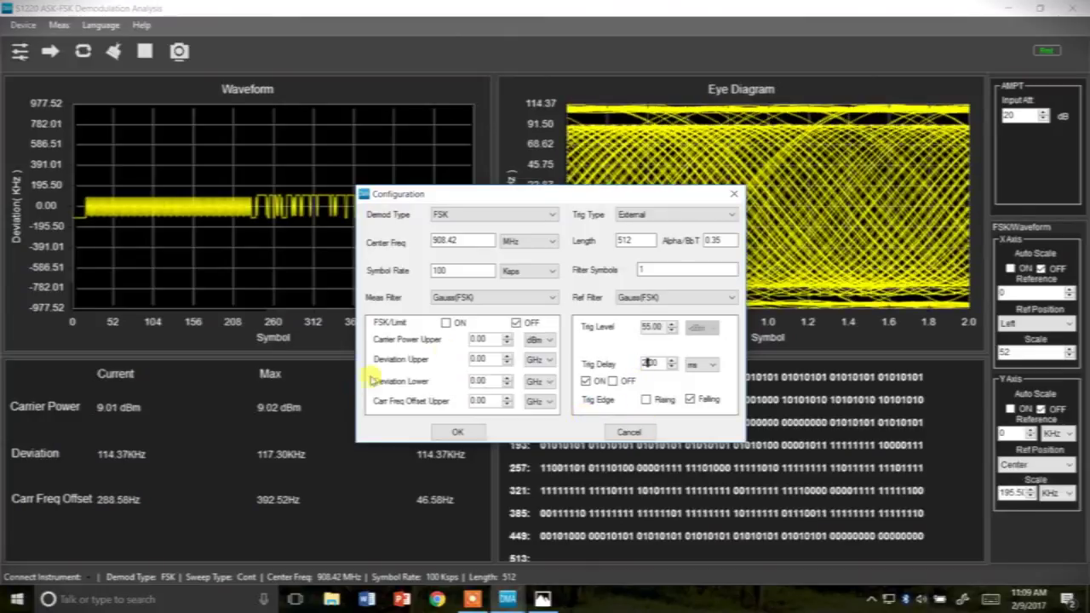
{"action": "left_click", "coordinate": [458, 433]}
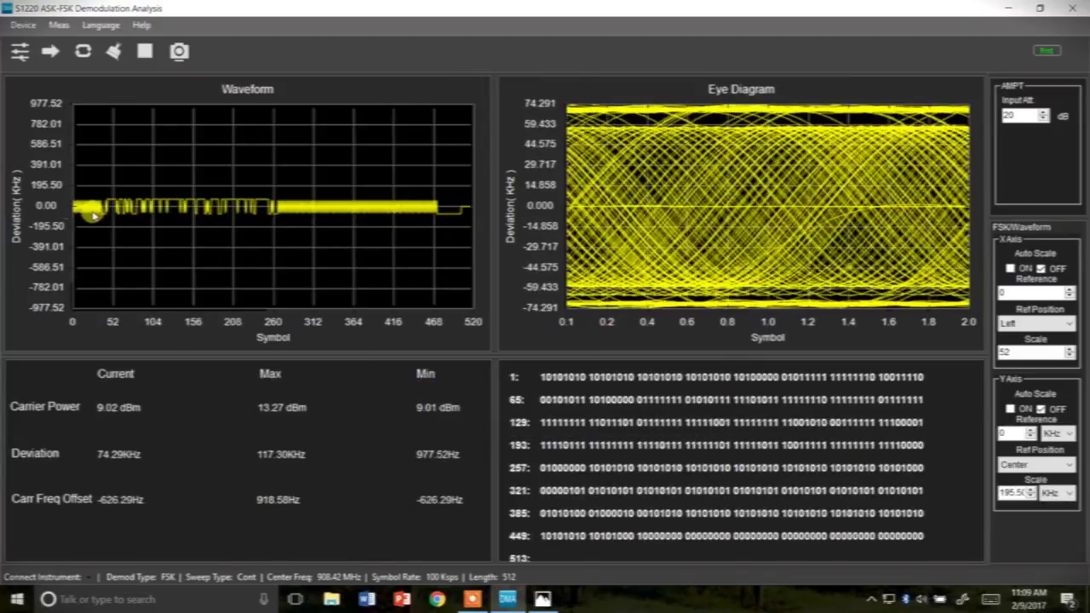
{"action": "double_click", "coordinate": [440, 342]}
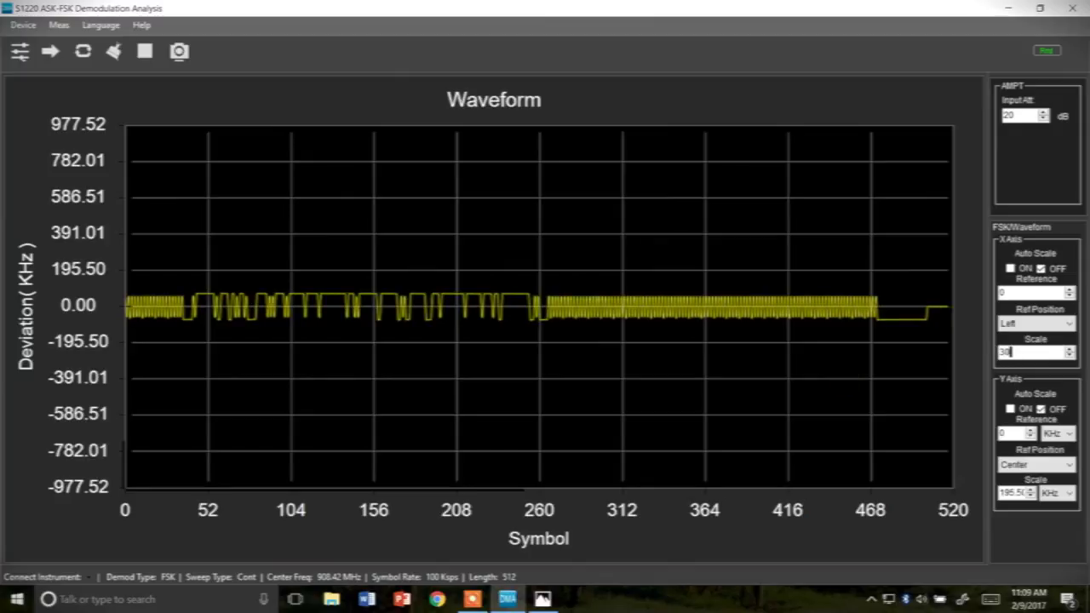
Apply an X Axis Scale of 30 so the waveform spans symbols 0–300.
{"action": "key", "text": "Return"}
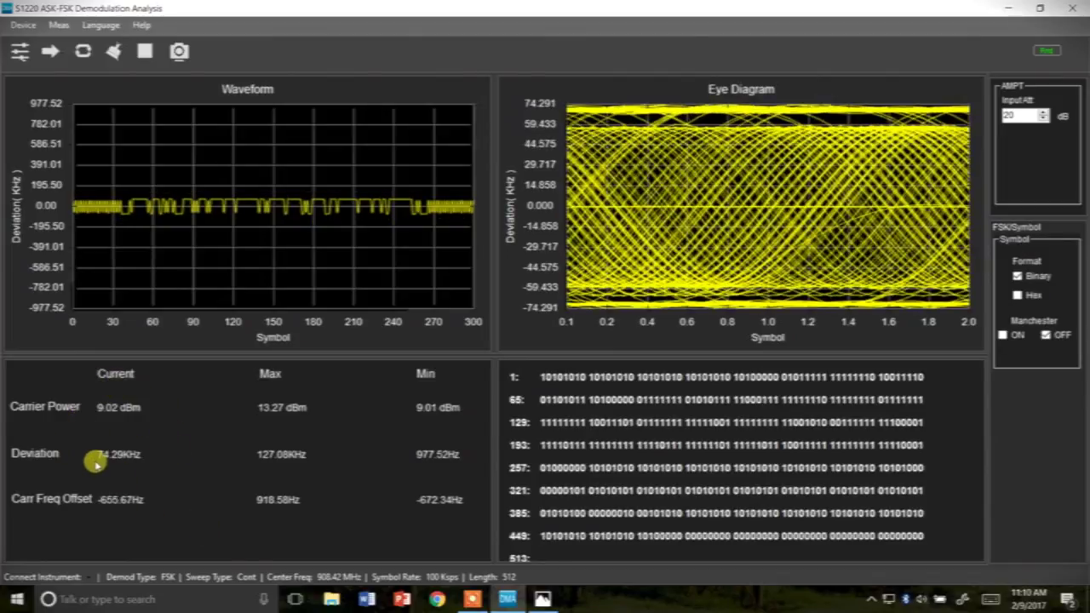
Maximize the decoded bit list so it fills the whole display.
{"action": "double_click", "coordinate": [753, 538]}
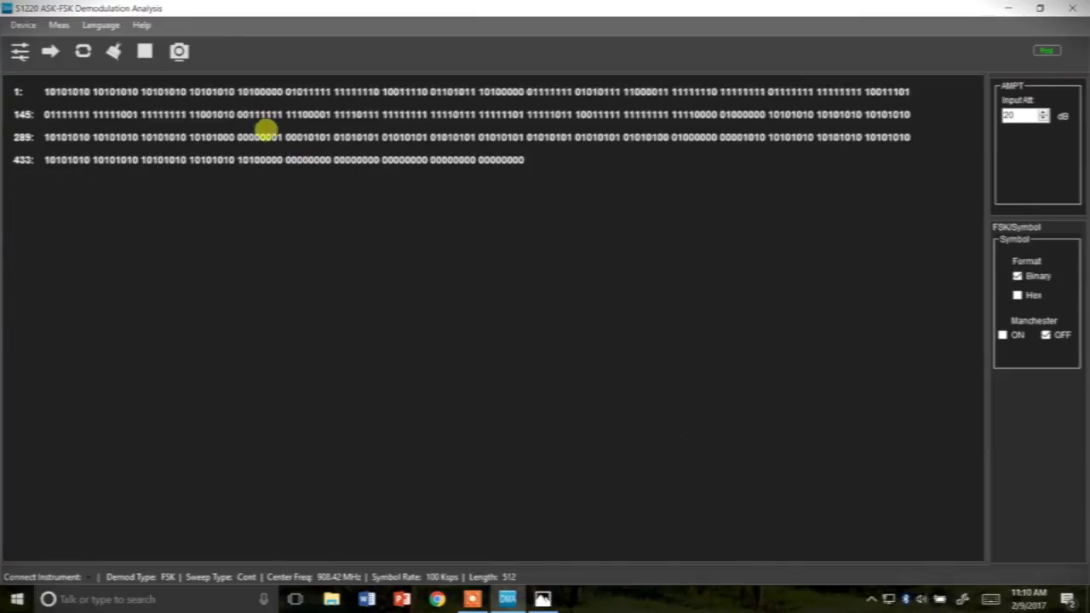
{"action": "double_click", "coordinate": [515, 268]}
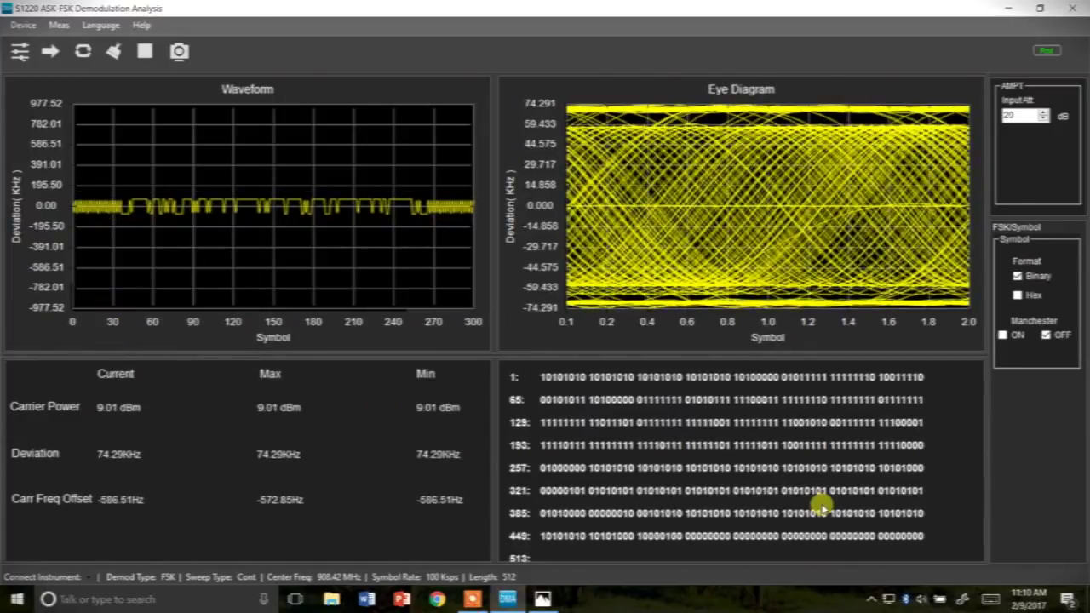
{"action": "double_click", "coordinate": [819, 502]}
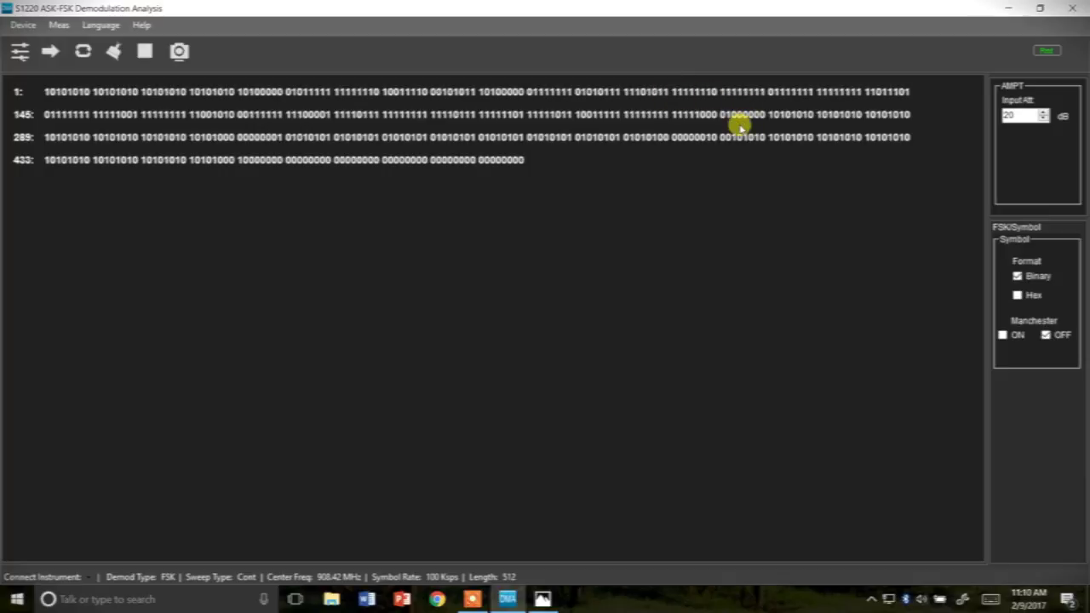
{"action": "left_click", "coordinate": [1001, 335]}
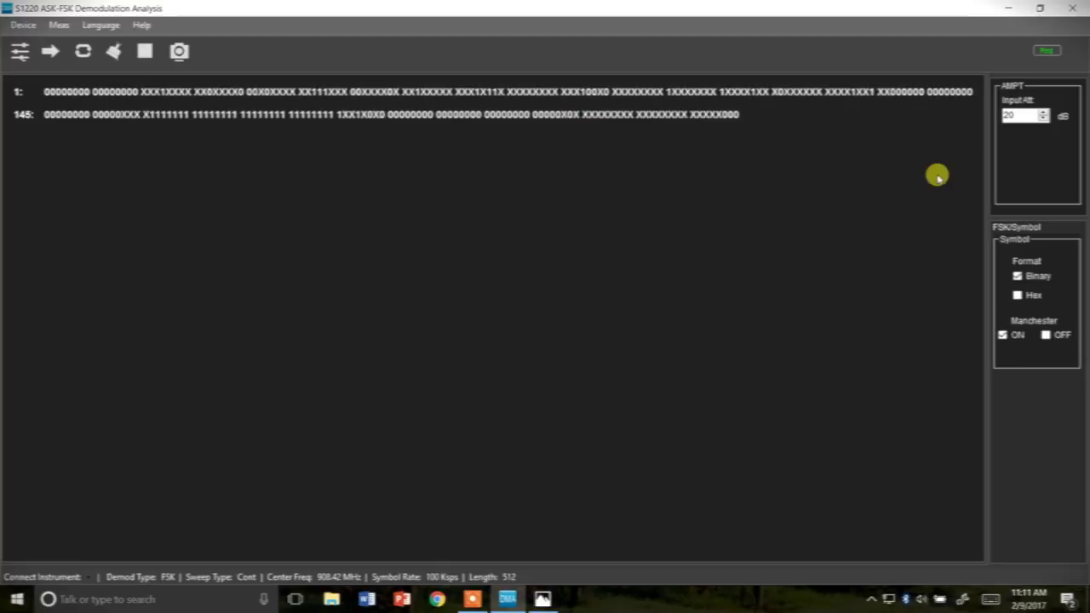
{"action": "left_click", "coordinate": [1001, 335]}
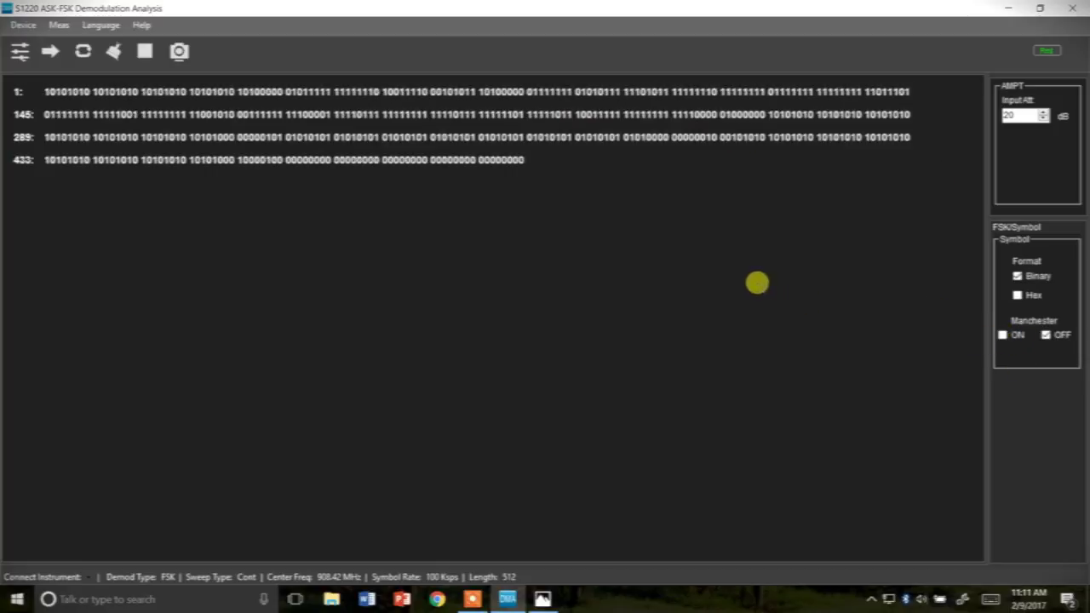
{"action": "double_click", "coordinate": [757, 286]}
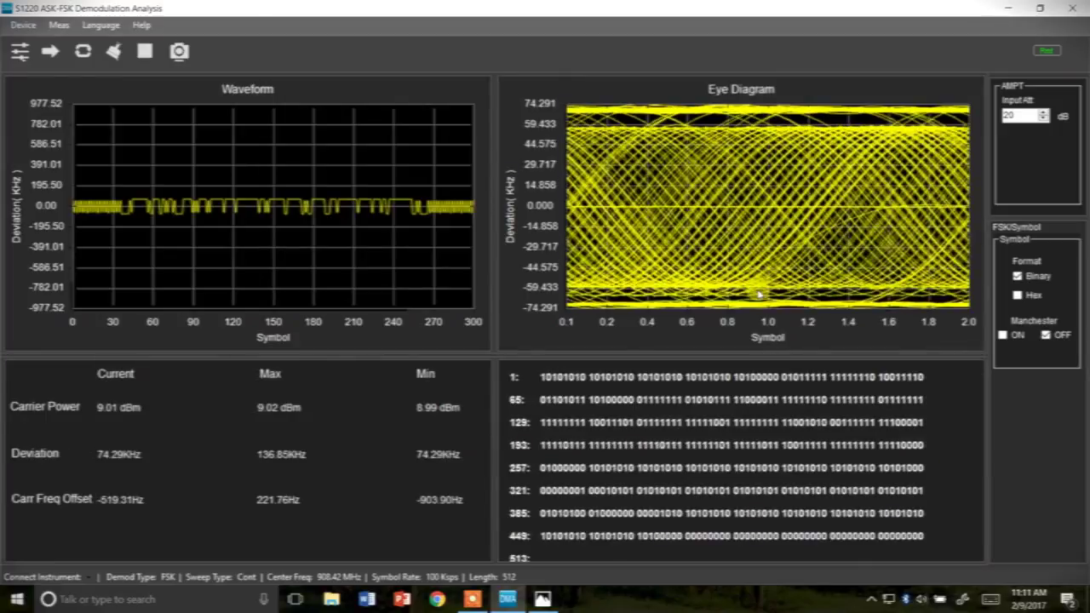